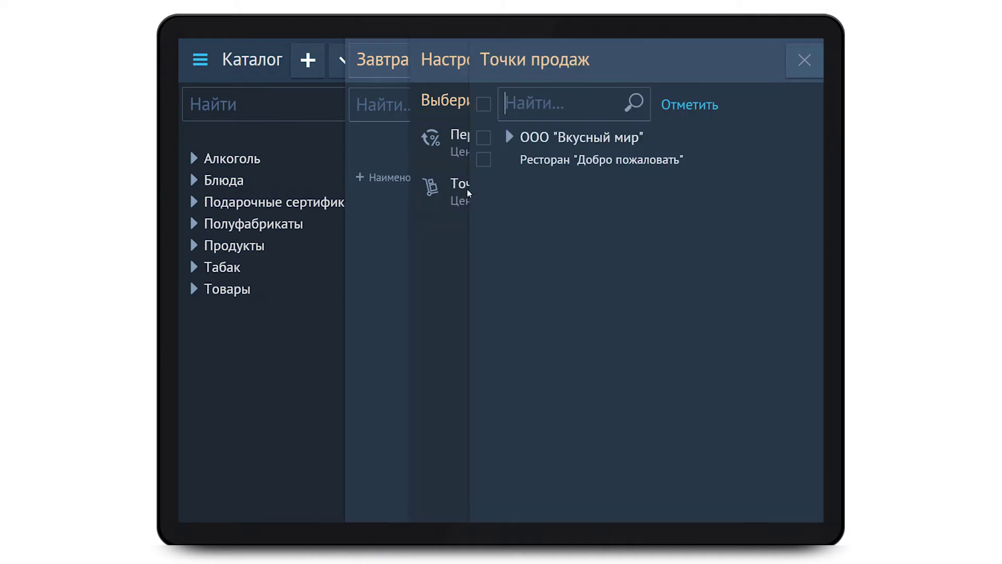
- Assign the menu to the sales points ООО "Вкусный мир" and Ресторан "Добро пожаловать"
click(484, 137)
click(483, 160)
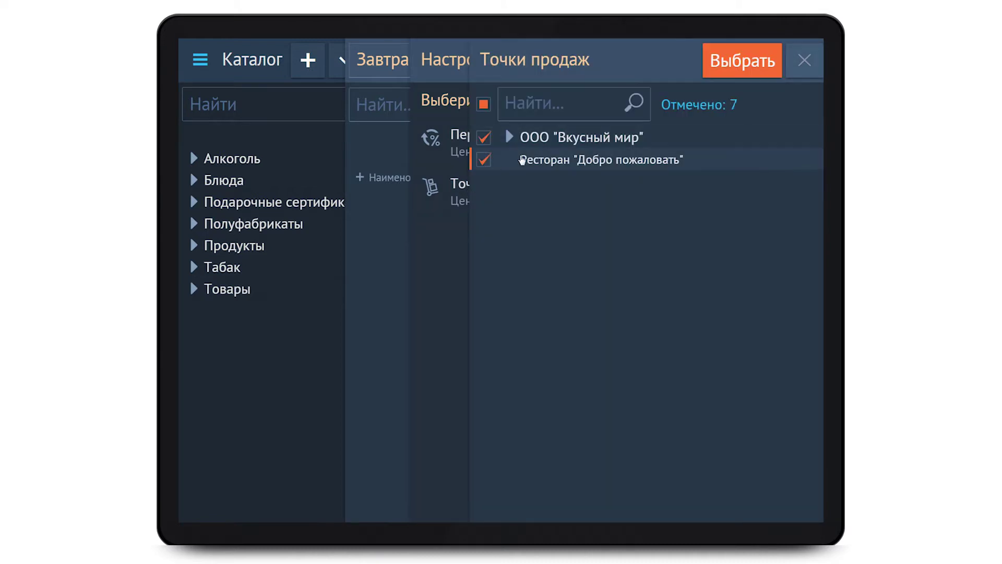
click(736, 70)
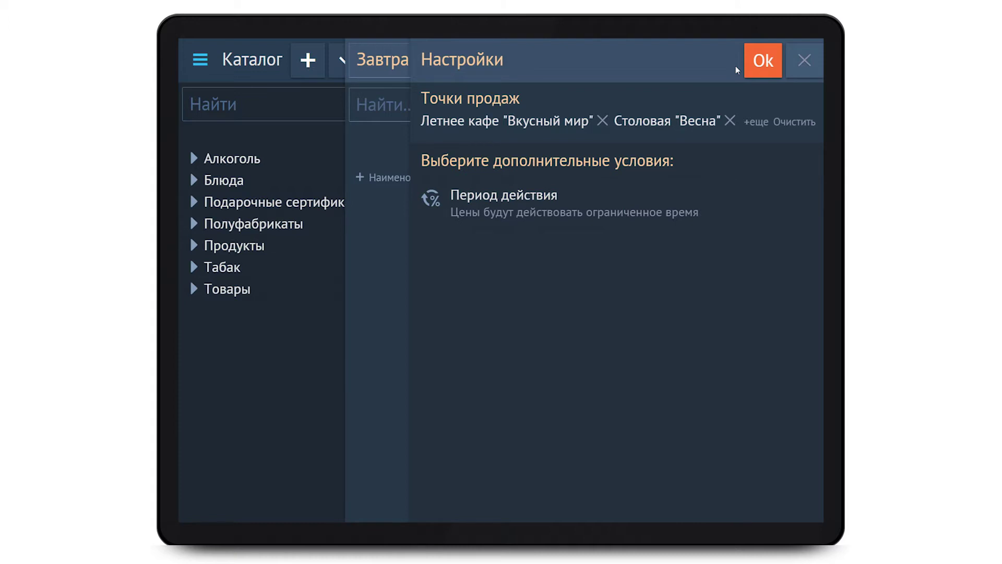
- Limit the menu's validity period to the hours 09:00–12:00 and confirm the menu settings
click(536, 201)
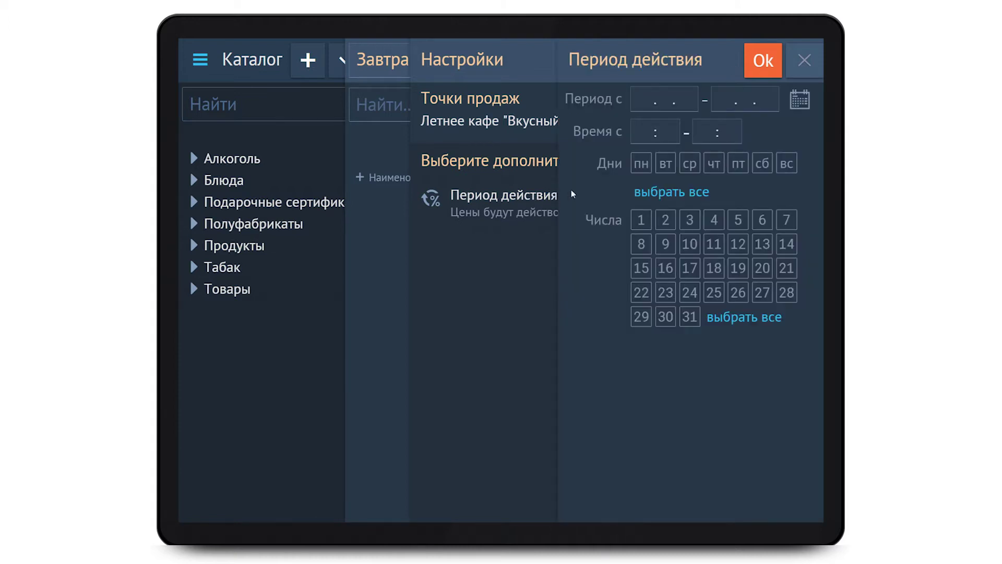
click(657, 133)
text(0900)
click(710, 132)
text(1200)
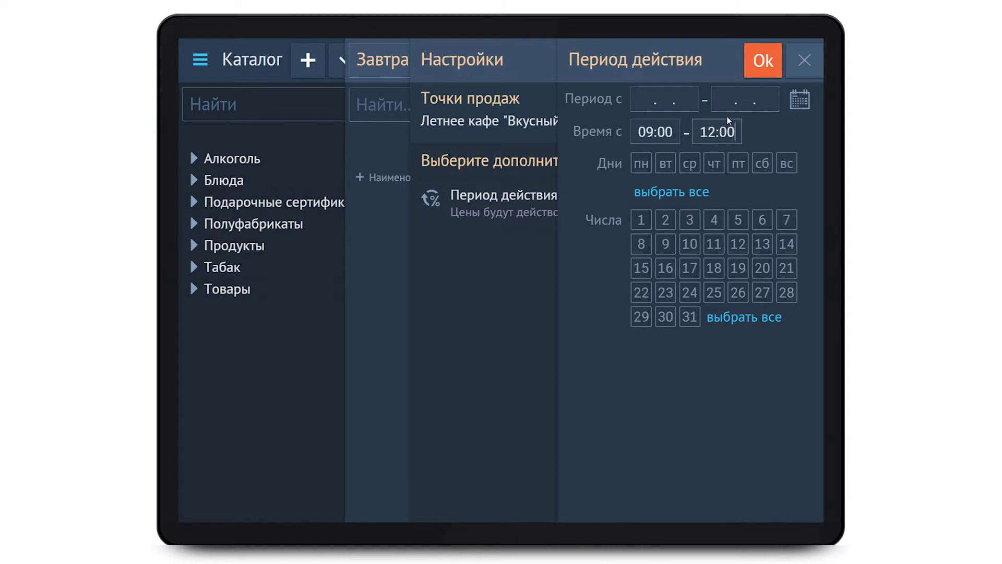
click(763, 67)
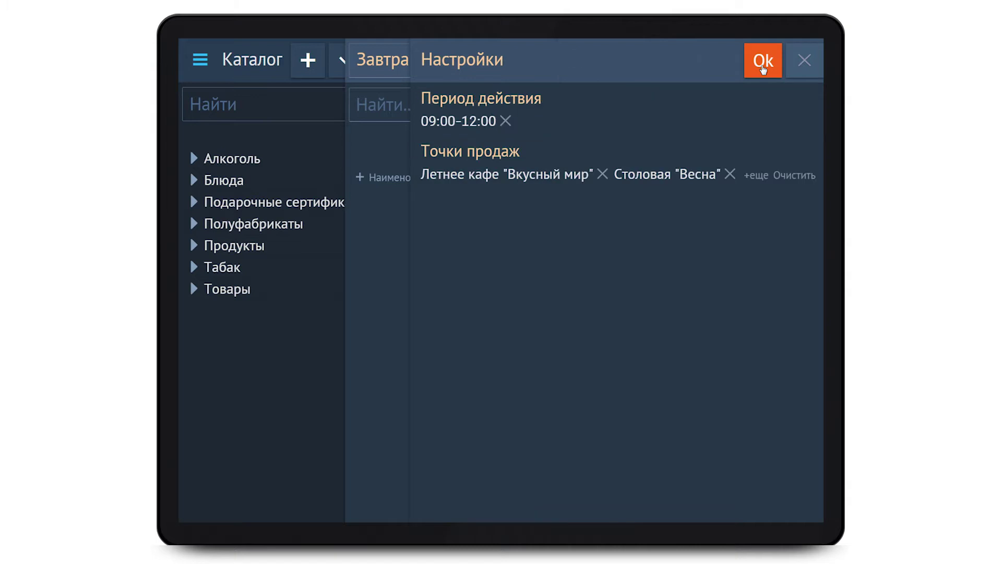
click(763, 67)
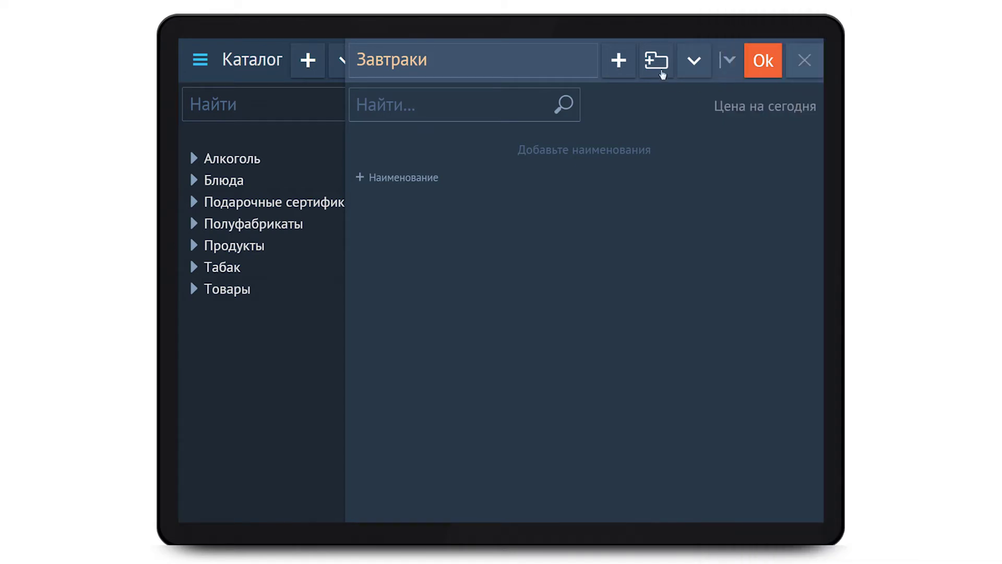
- Create a section named Напитки in the Завтраки menu
click(659, 68)
text(Напитки)
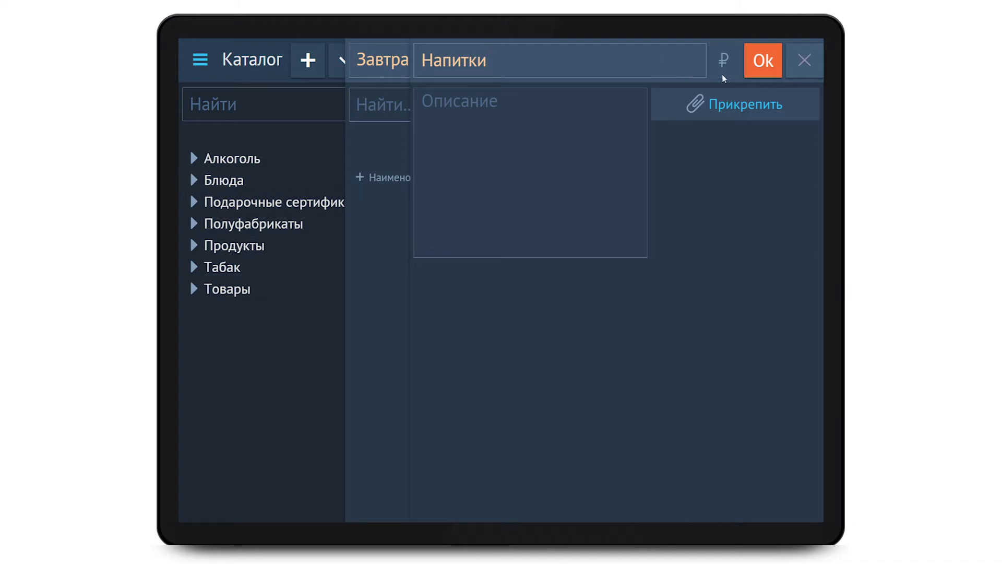
click(766, 65)
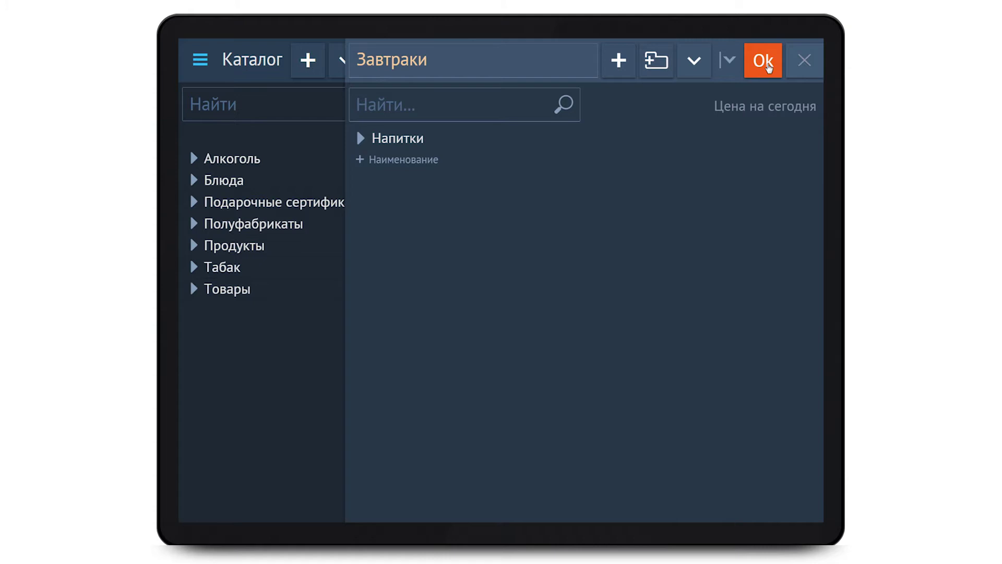
- Fill the menu's Напитки section from catalog folder 06. Напитки with the first six drinks, Фреш Грейпфрут 200 мл and Фреш Киви 200 мл
click(413, 140)
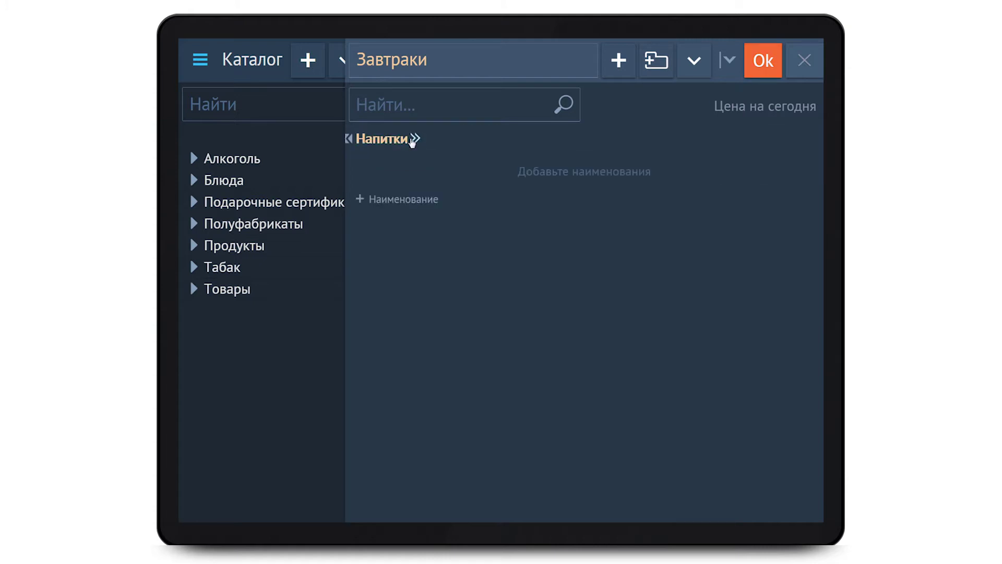
click(233, 181)
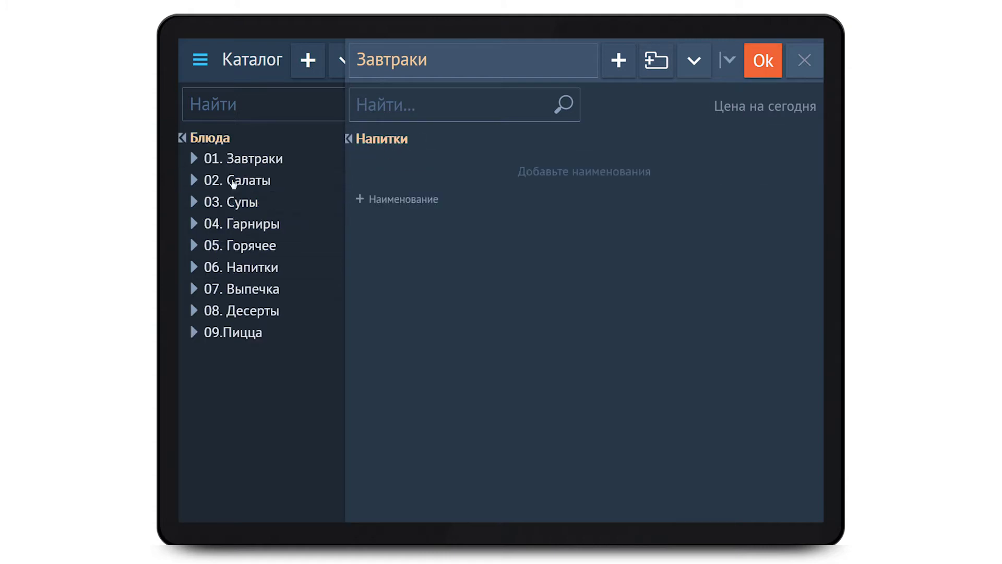
click(241, 267)
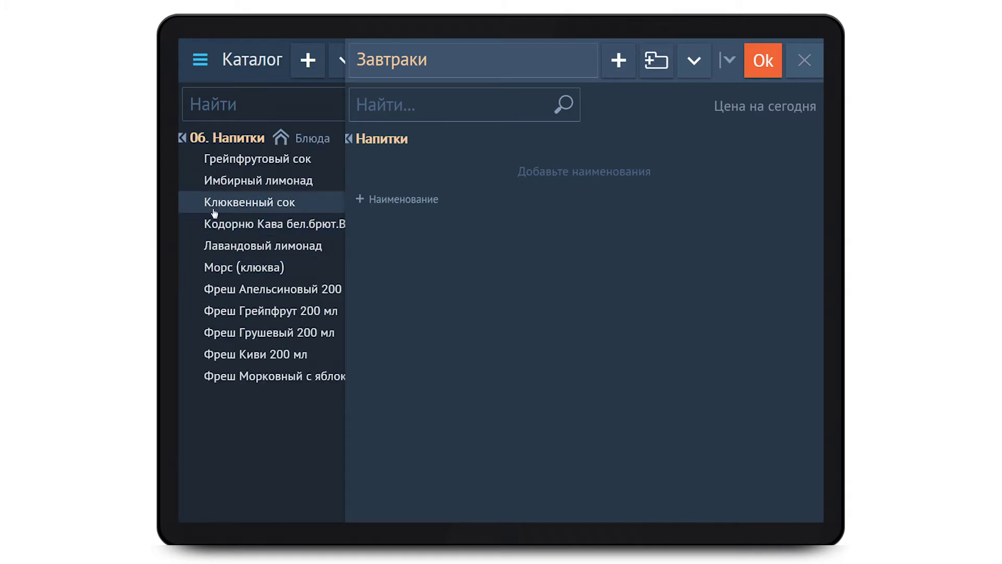
click(204, 163)
click(206, 181)
click(208, 203)
click(210, 224)
click(212, 246)
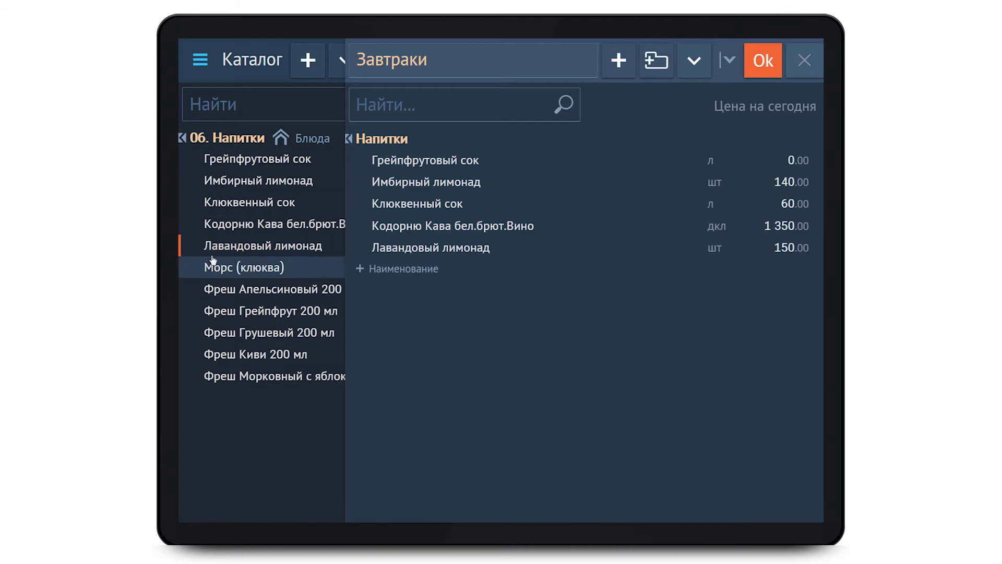
click(214, 269)
click(211, 311)
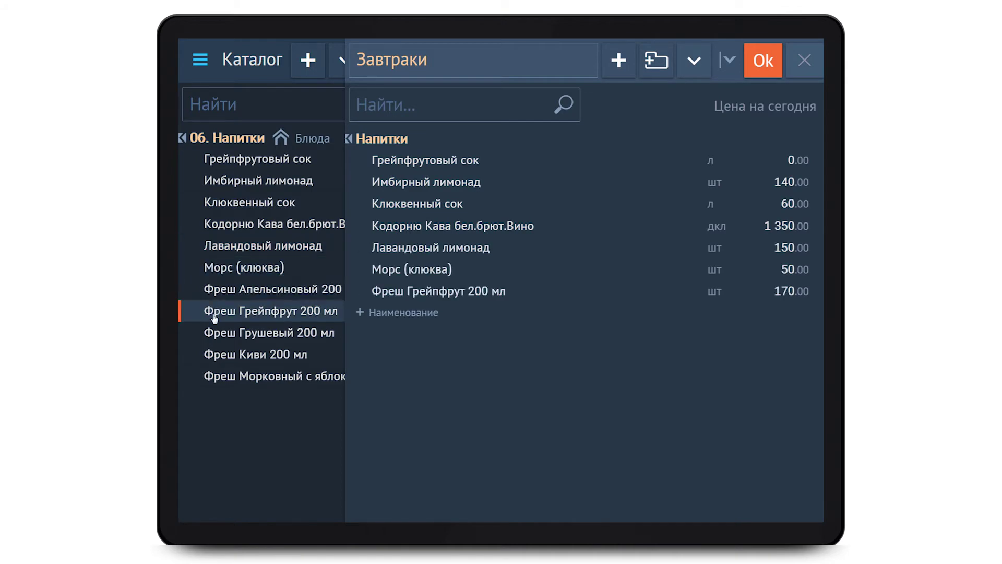
click(216, 355)
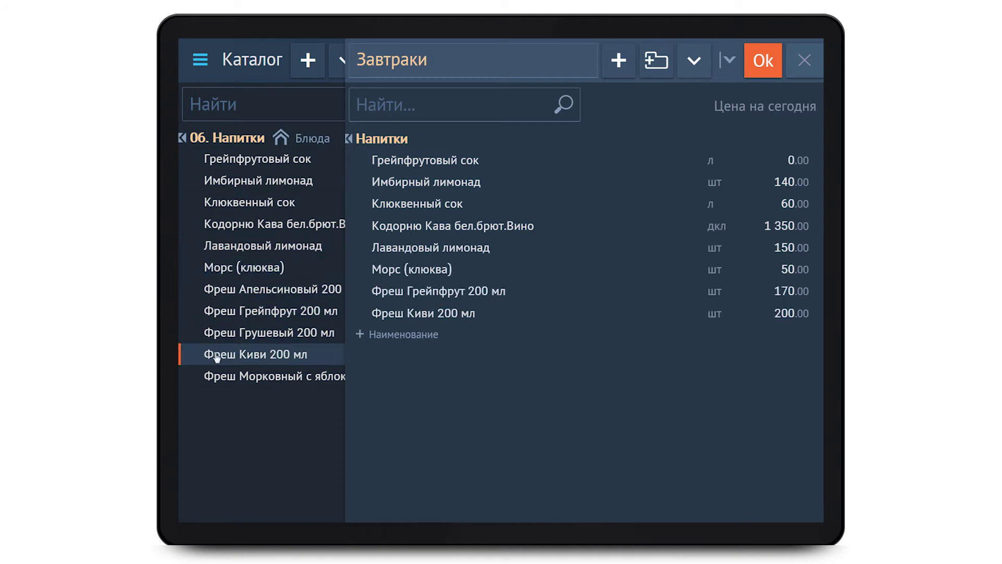
- Set the price of Грейпфрутовый сок in the Напитки section to 60.00
click(791, 162)
drag(775, 164, 820, 166)
text(60)
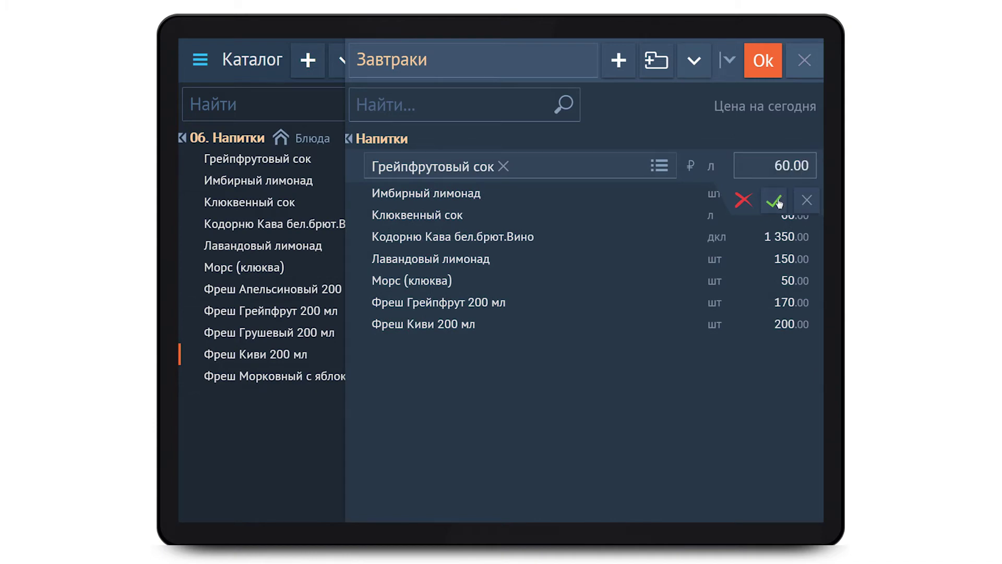
click(776, 201)
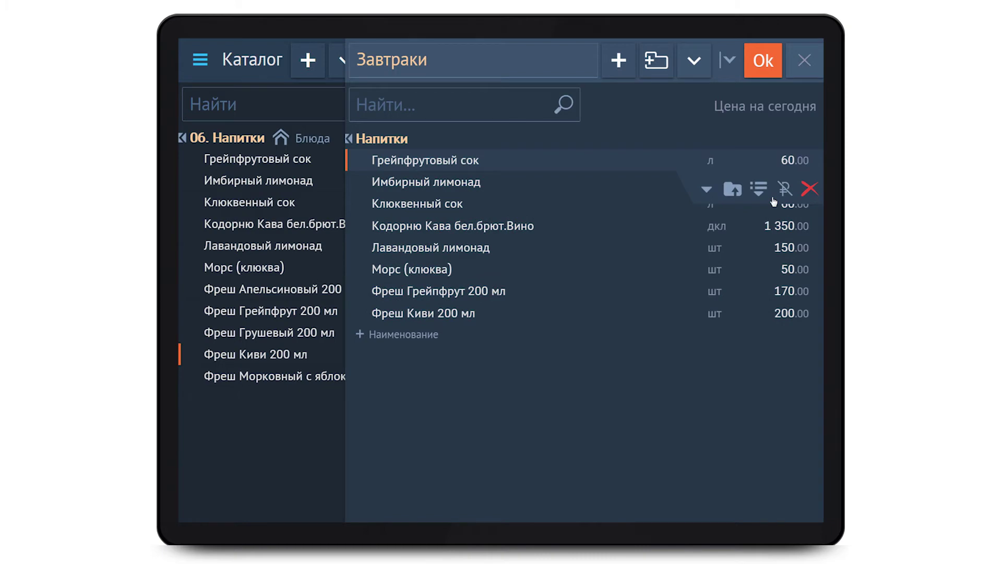
- Take Кодорню Кава бел.брют.Вино off sale in the Напитки section and put it back on sale
mouse_move(526, 224)
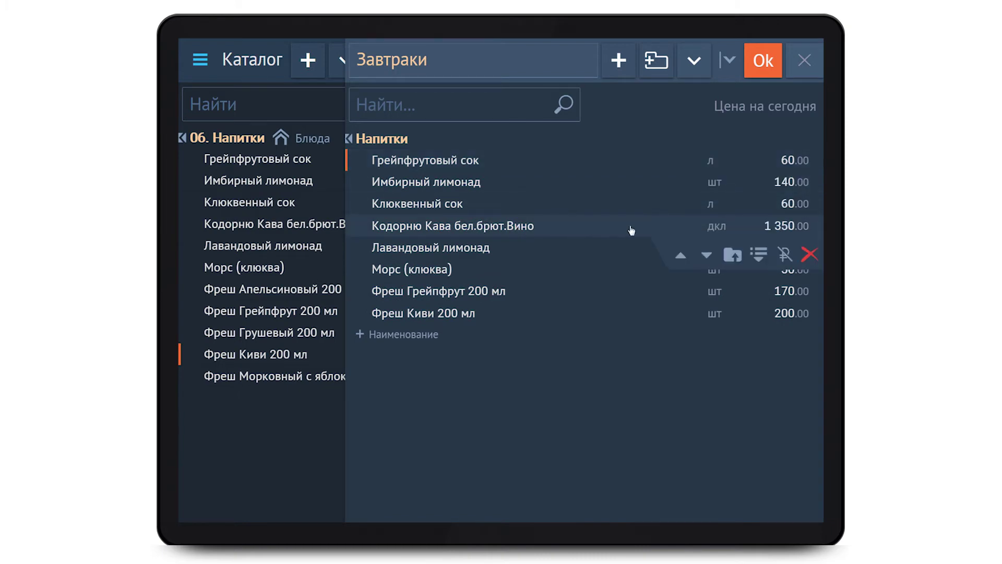
click(784, 255)
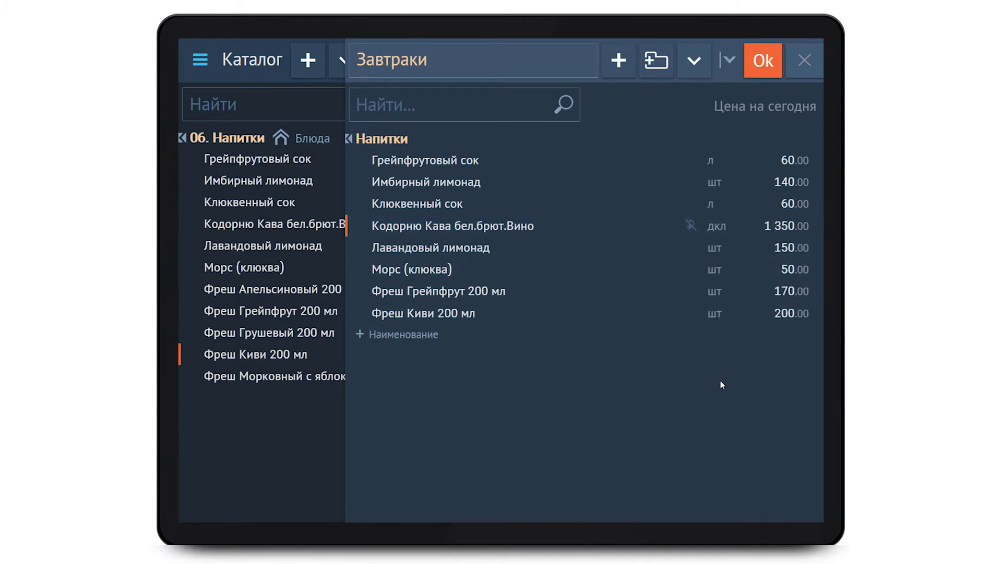
mouse_move(526, 230)
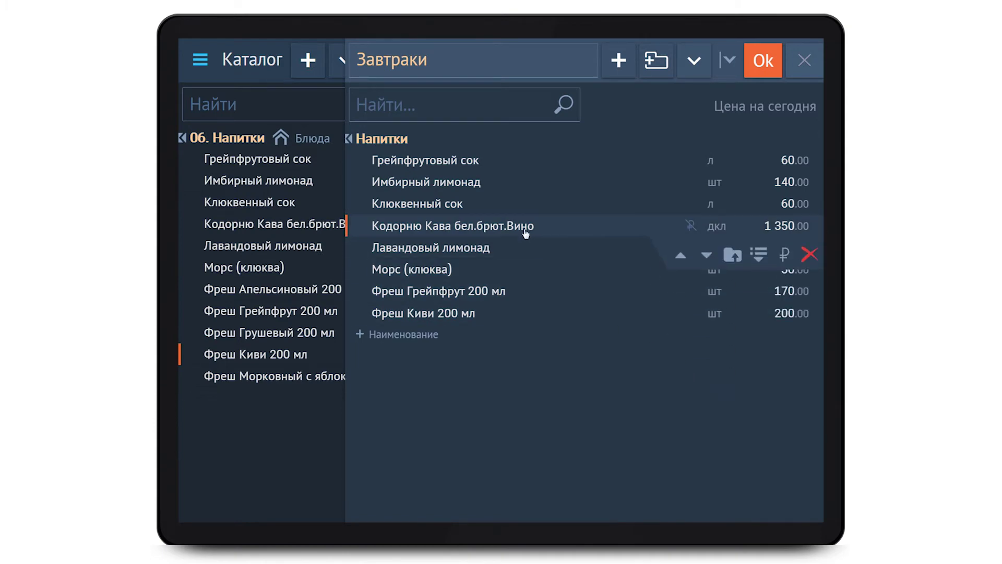
click(784, 256)
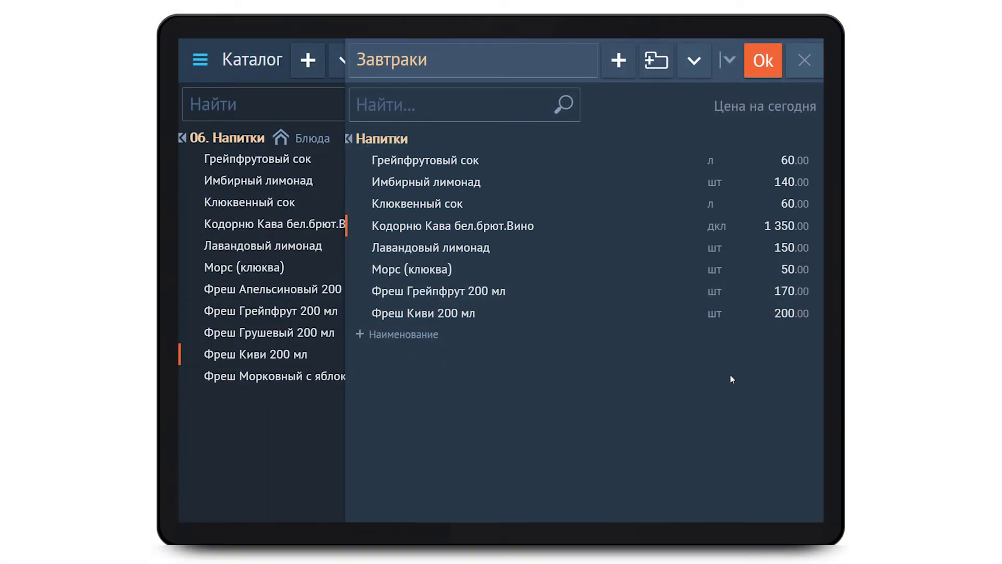
- Reorder the Напитки section so that Грейпфрутовый сок comes directly after Морс (клюква)
mouse_move(476, 168)
click(708, 189)
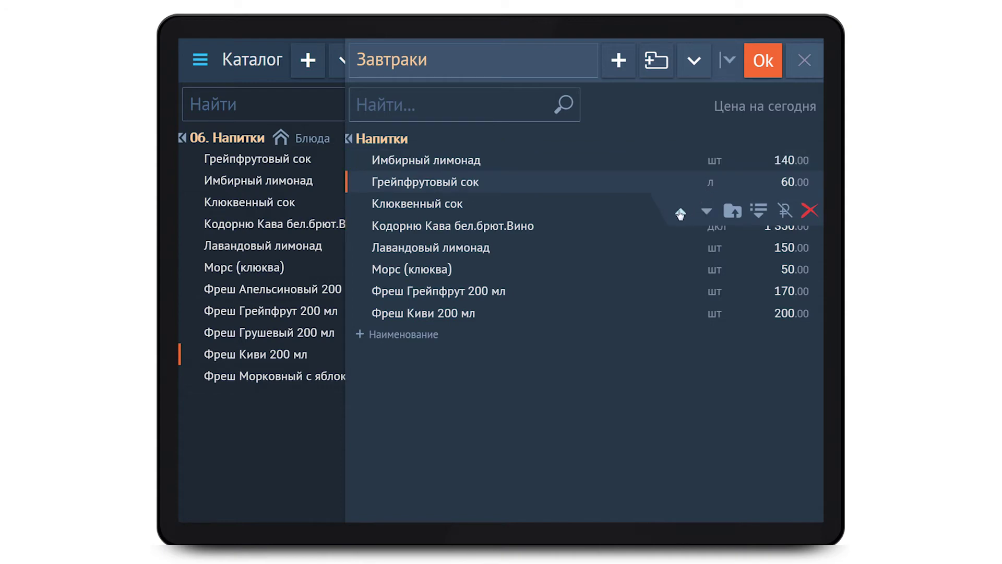
click(680, 213)
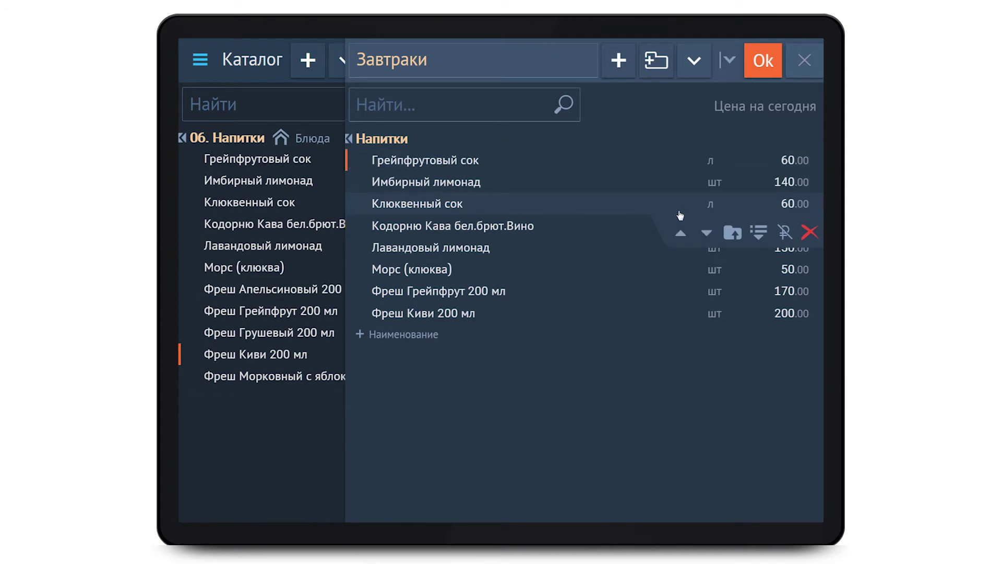
drag(481, 161, 473, 269)
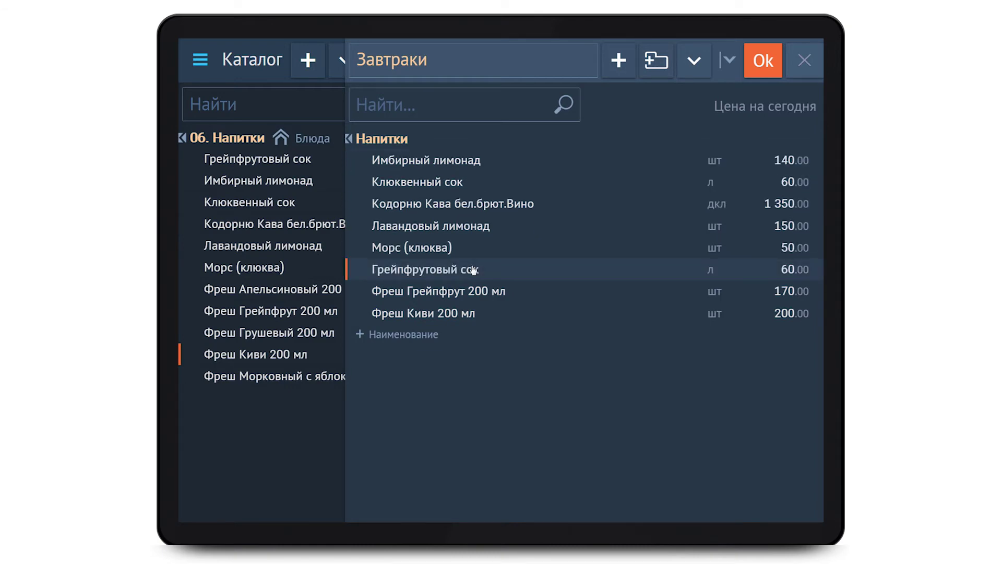
- Move Кодорню Кава бел.брют.Вино from the Напитки section to the Алкоголь section
mouse_move(522, 204)
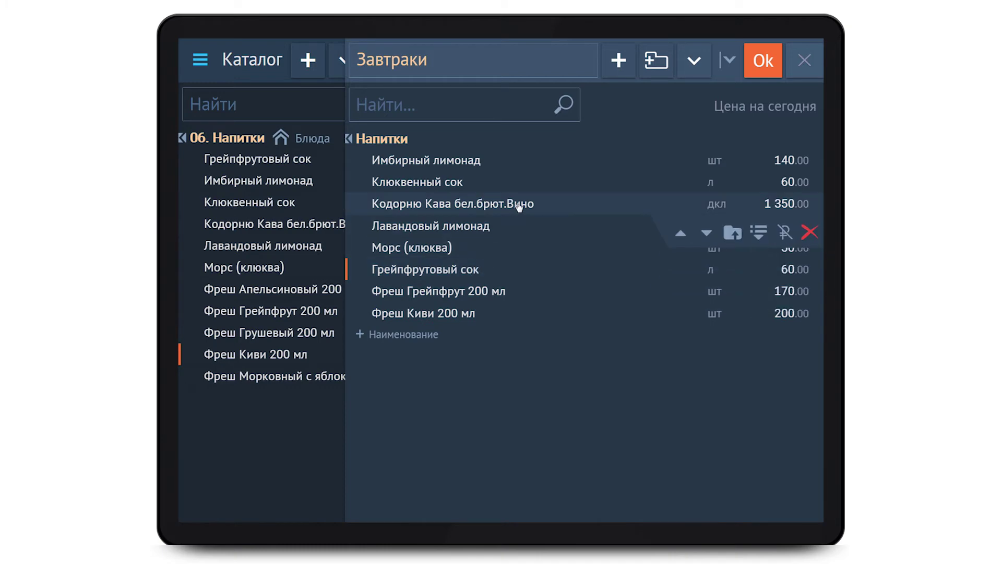
click(732, 233)
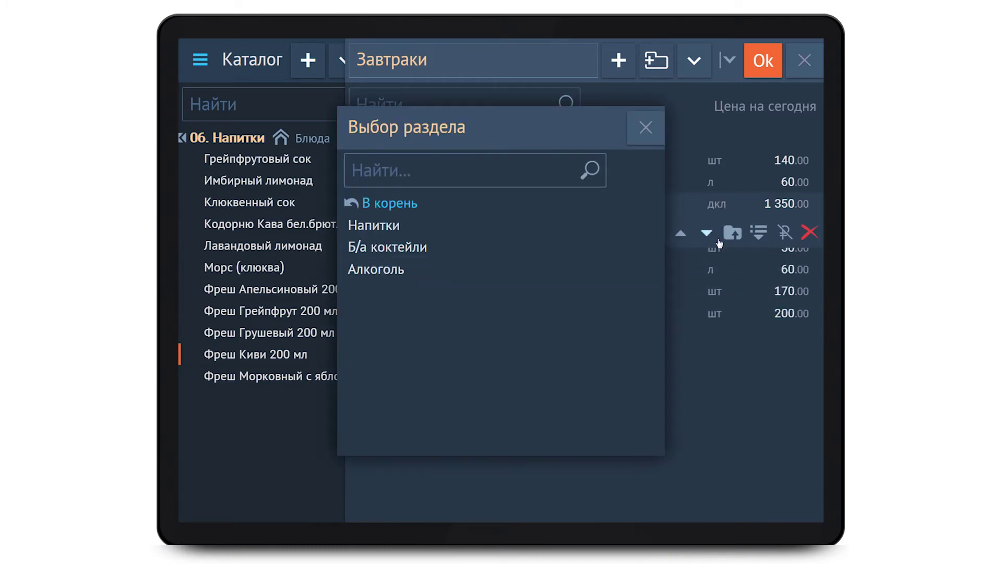
click(381, 270)
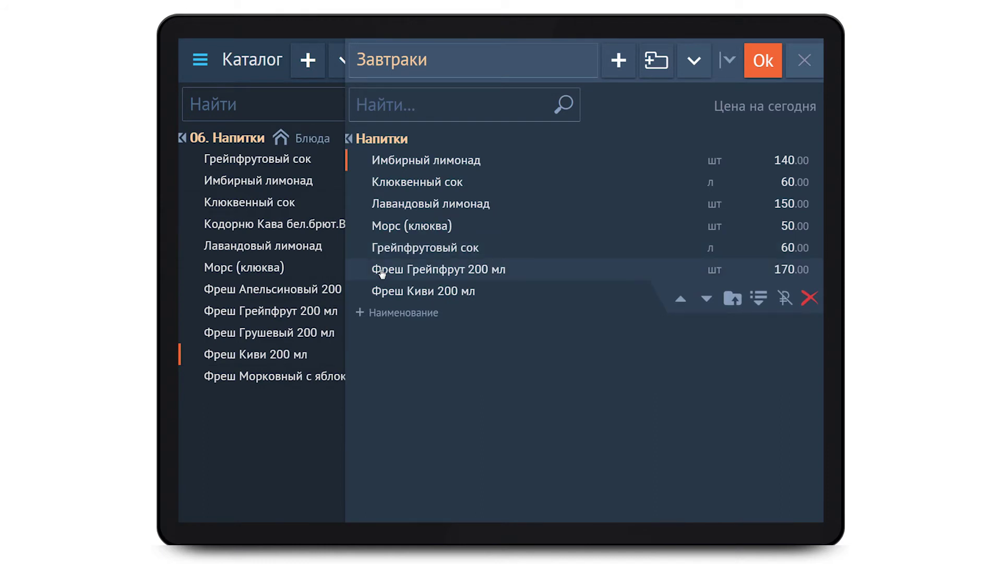
- Move Фреш Грейпфрут 200 мл and Фреш Киви 200 мл together to the Б/а коктейли section
click(694, 61)
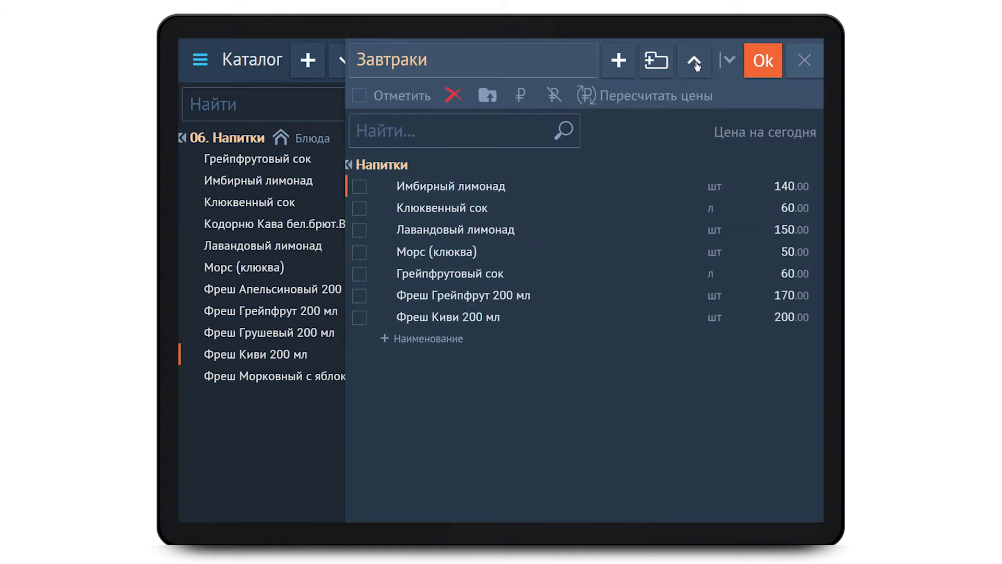
click(362, 300)
click(360, 317)
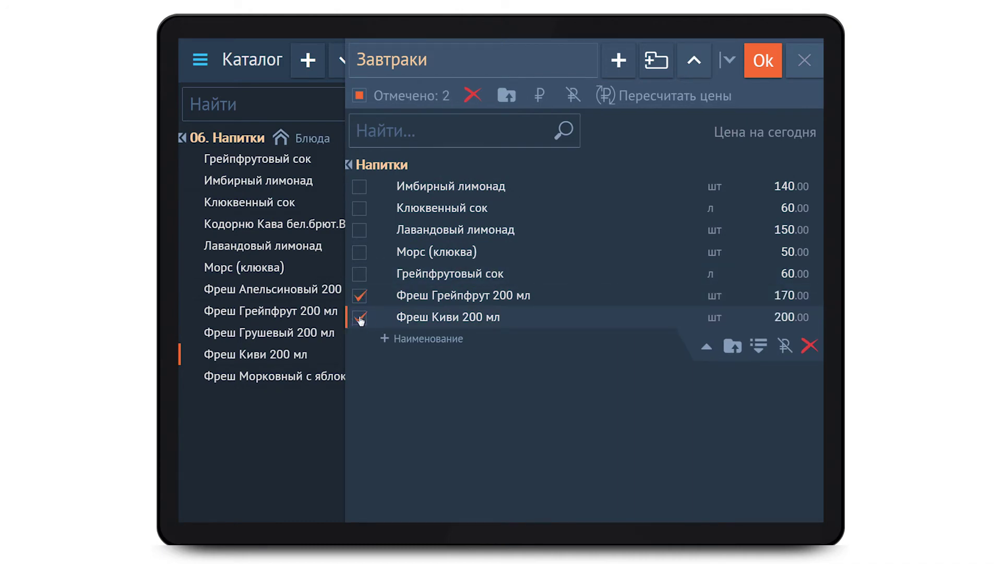
click(507, 96)
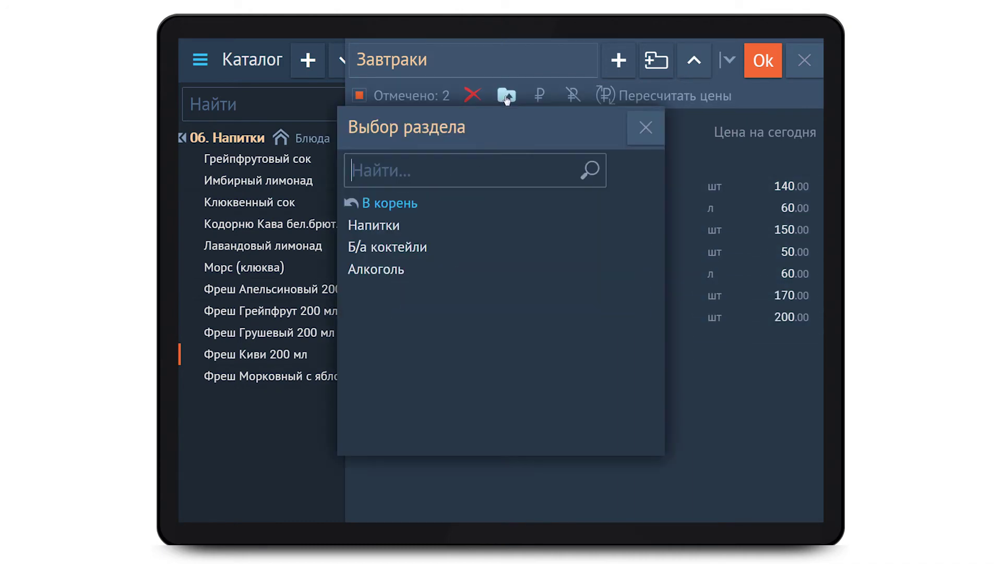
click(383, 256)
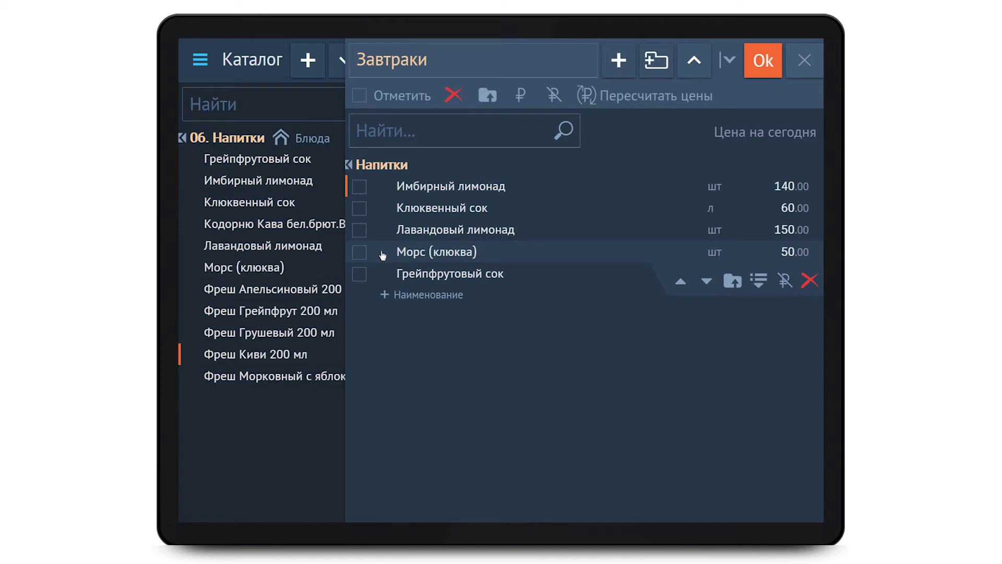
- Delete Морс (клюква) from the Напитки section and save the Завтраки menu
click(809, 281)
click(470, 313)
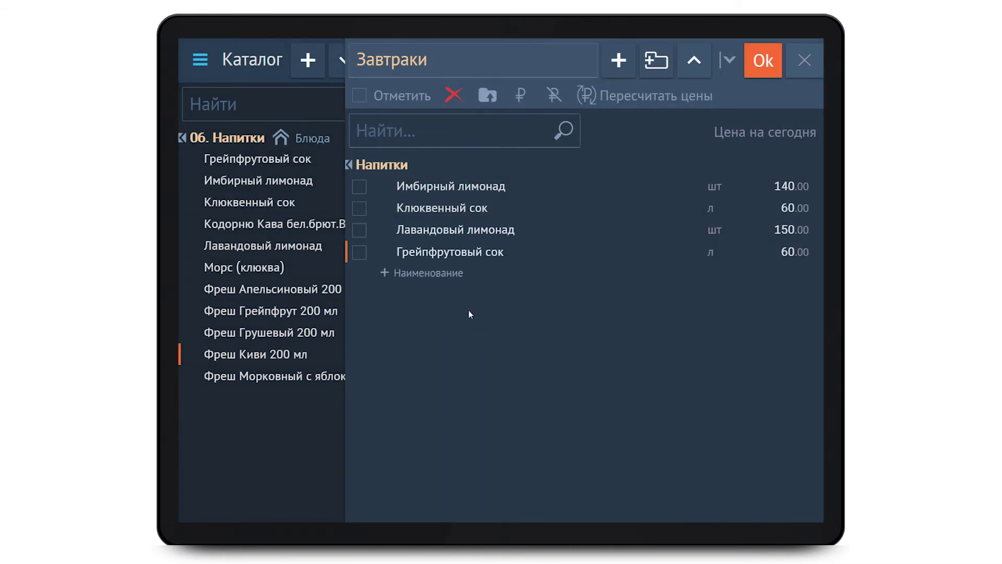
click(764, 65)
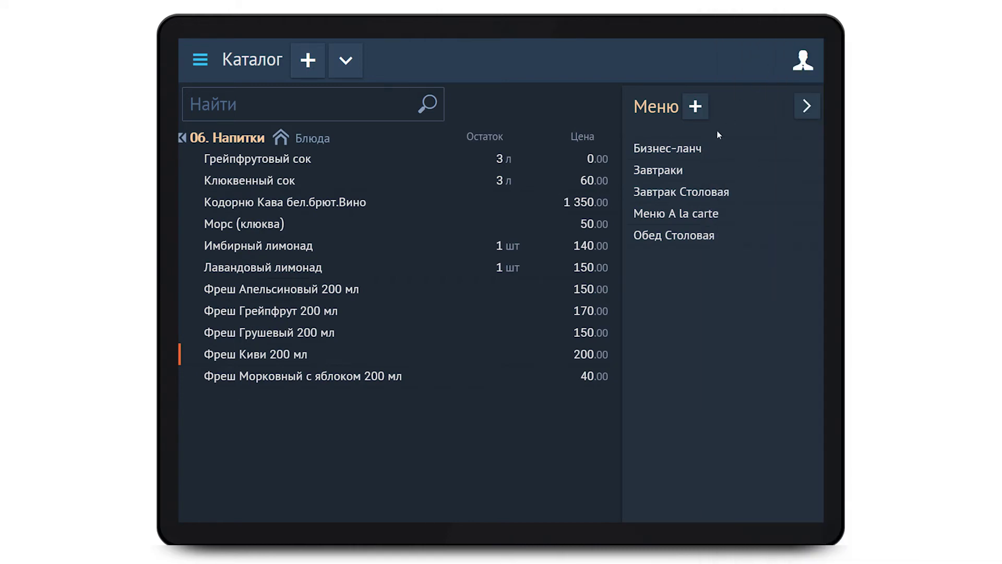
- Add Brauberg Veide светлое from the catalog's 10. Пиво category to the Напитки section of the Завтраки menu
click(675, 170)
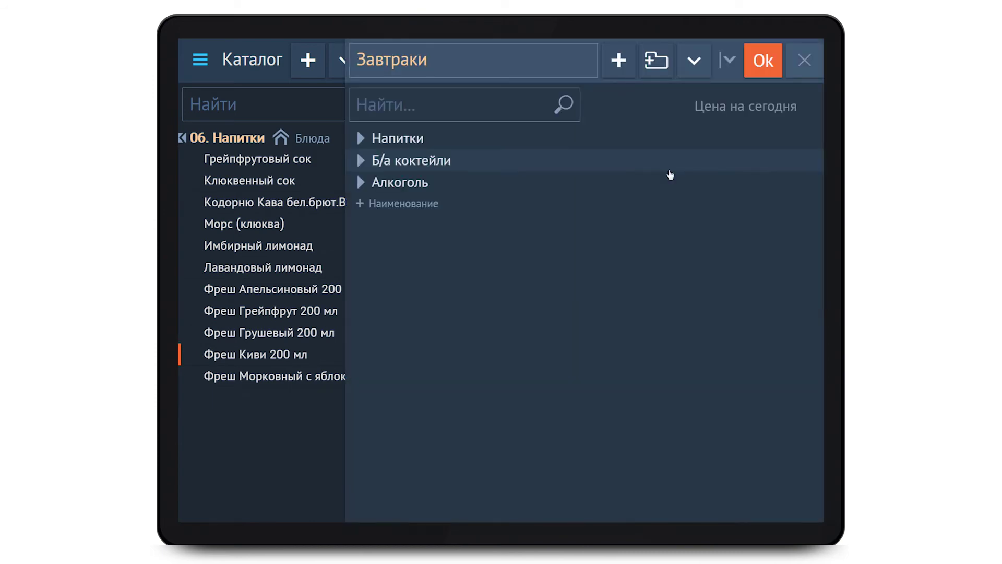
click(409, 138)
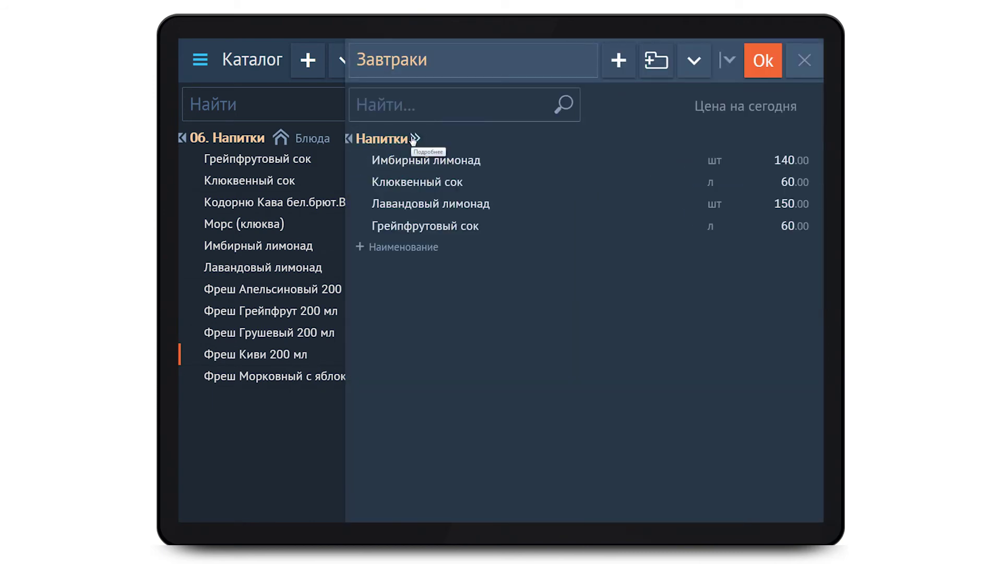
click(184, 140)
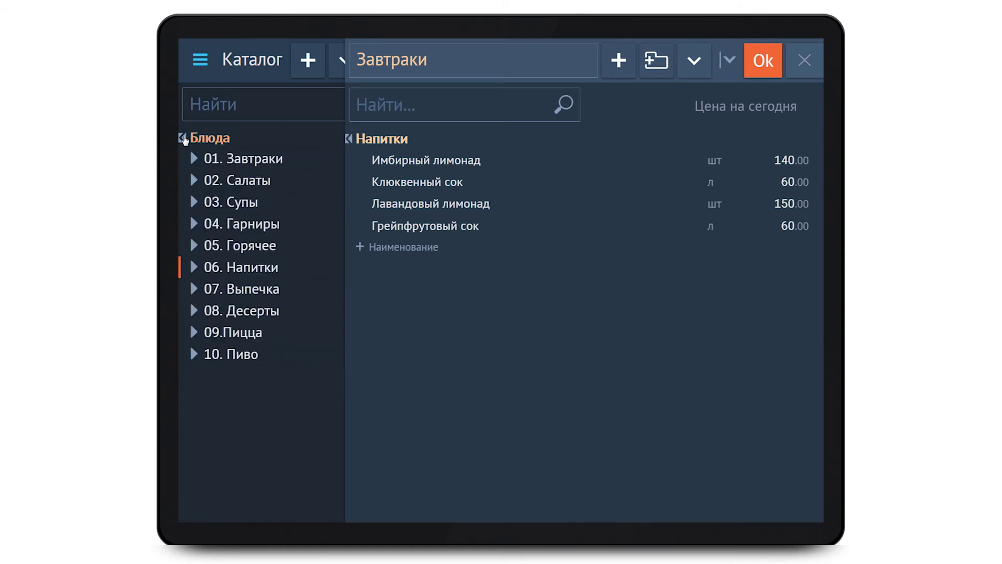
click(248, 353)
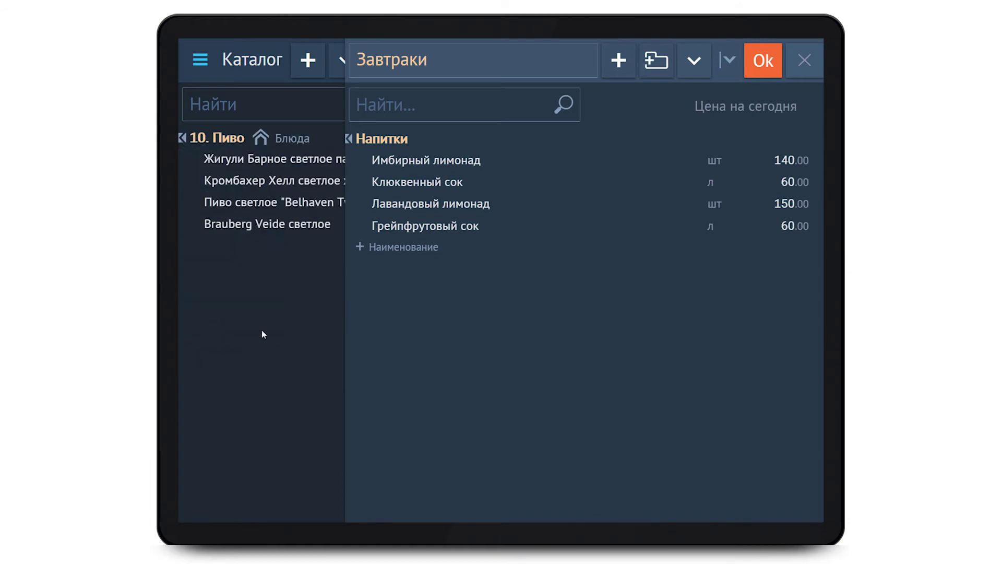
click(285, 232)
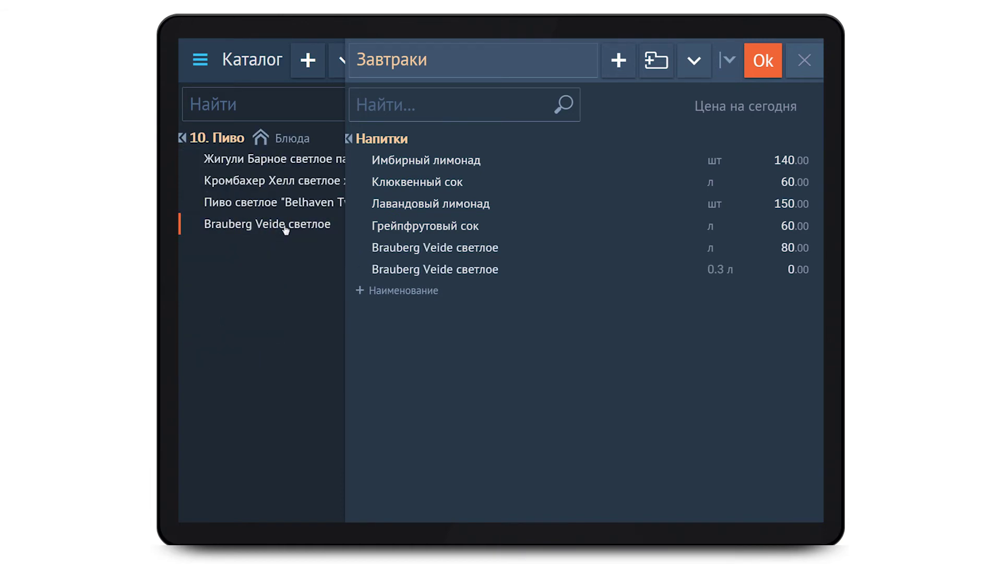
- Change the packaging of the first Brauberg Veide светлое entry to 1 л
click(711, 249)
click(712, 252)
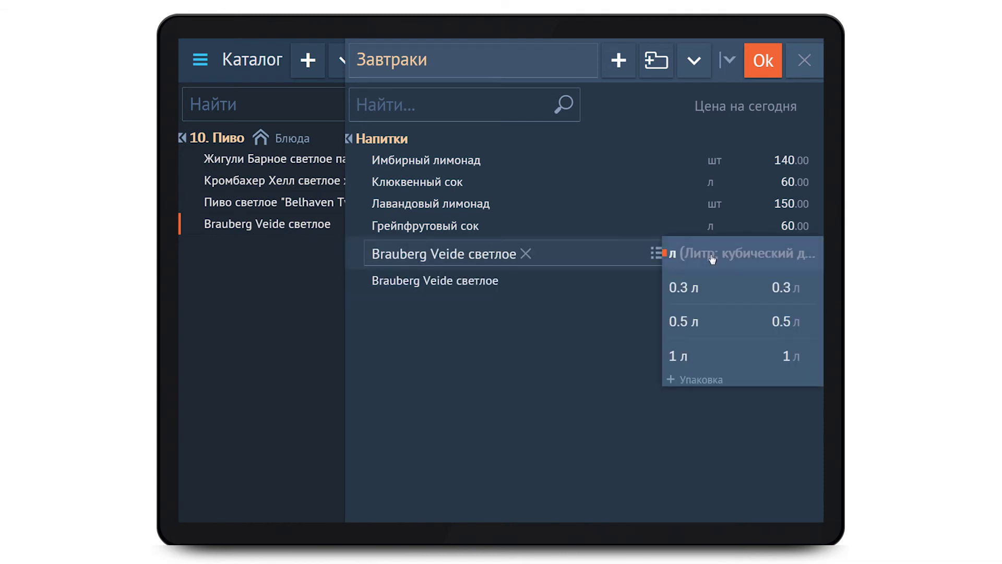
click(702, 354)
click(774, 288)
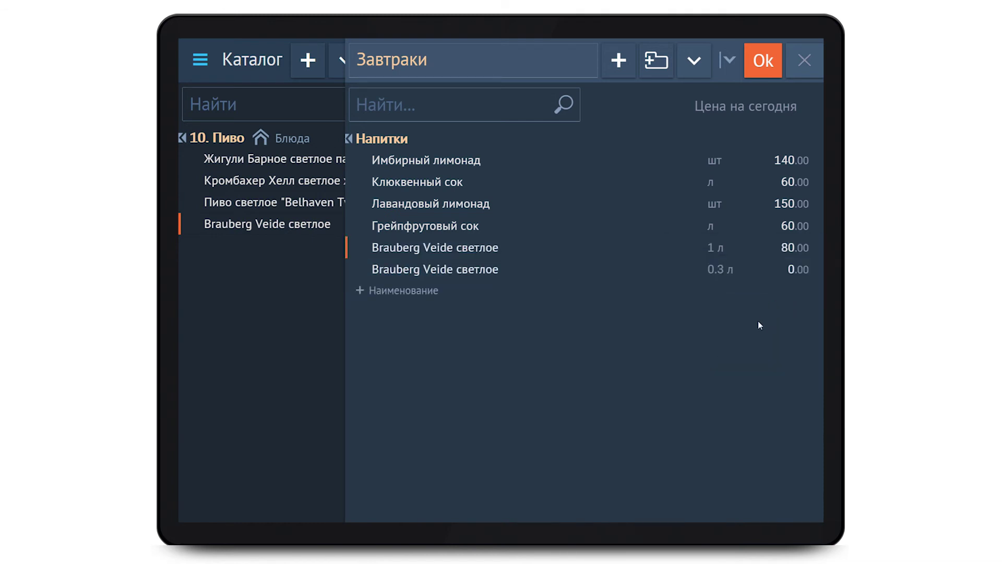
- Set the price of the 0.3 л Brauberg Veide светлое entry to 45.00
click(788, 270)
click(794, 275)
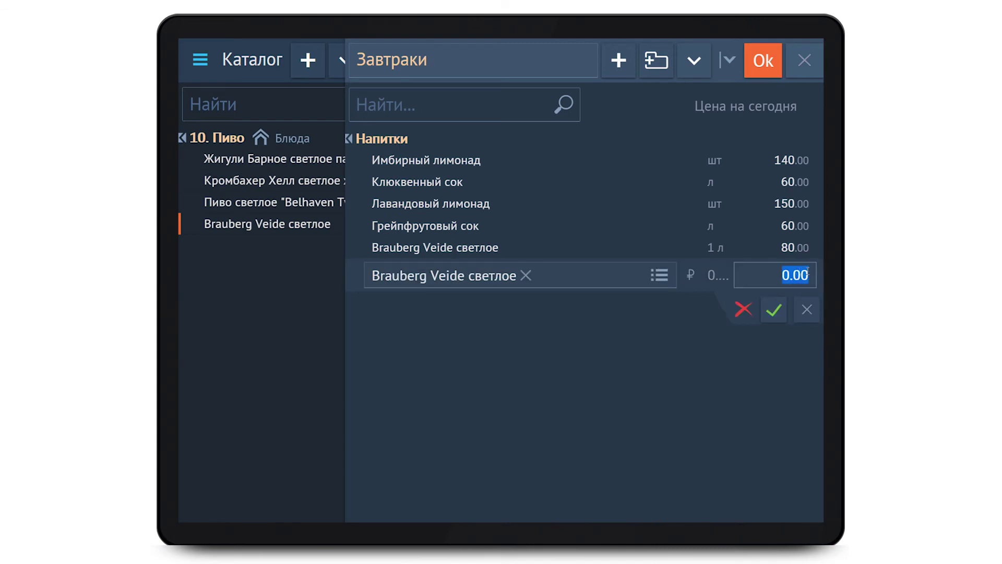
text(45.00)
click(774, 309)
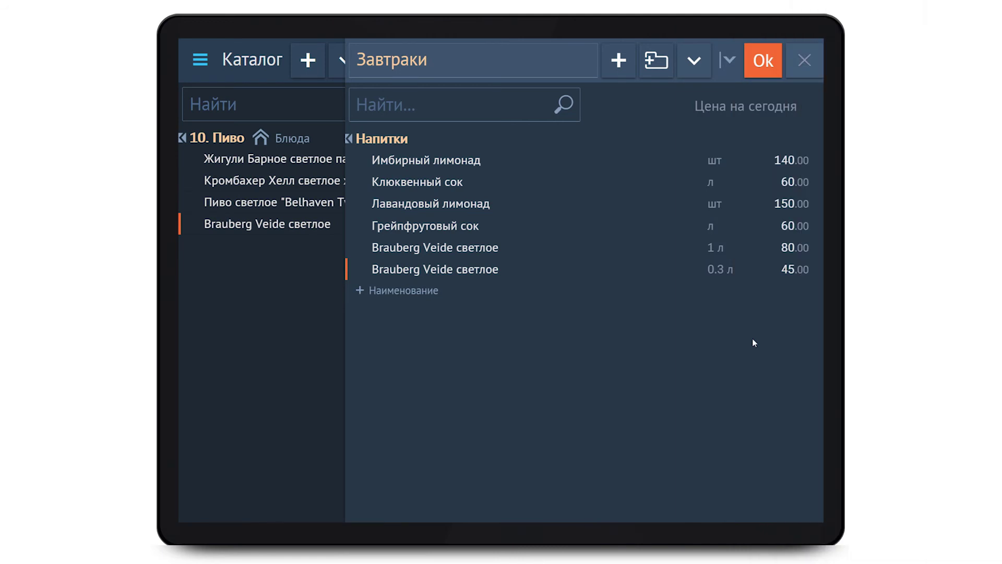
- Mark both Brauberg Veide светлое entries and recalculate their prices with a 10% increase
click(693, 62)
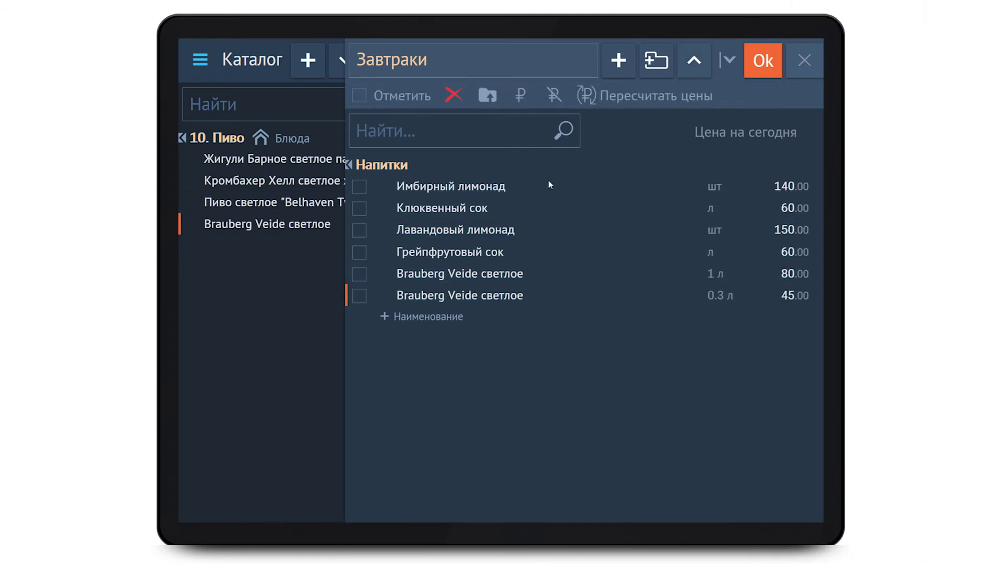
click(360, 295)
click(359, 274)
click(656, 98)
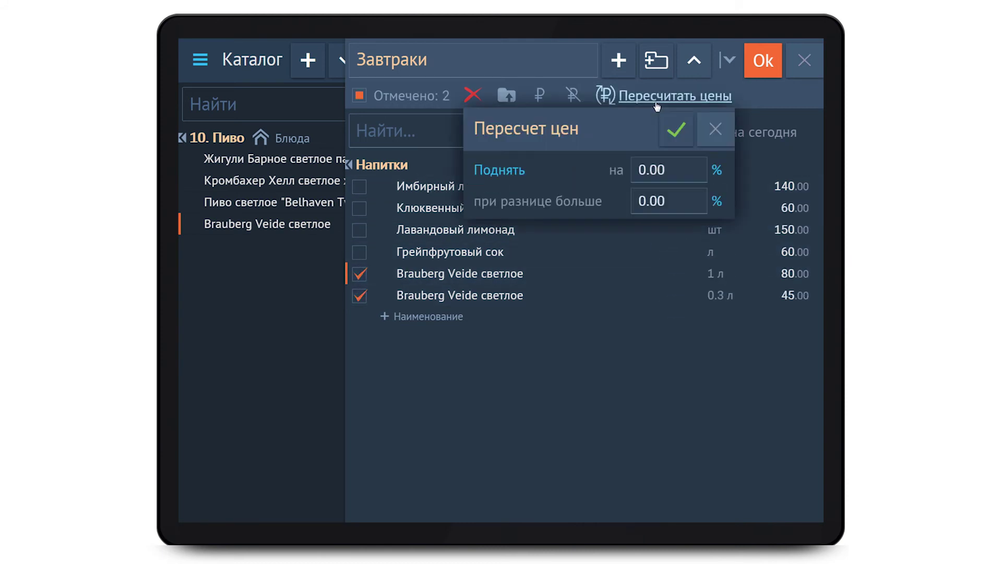
drag(667, 170, 621, 172)
text(10)
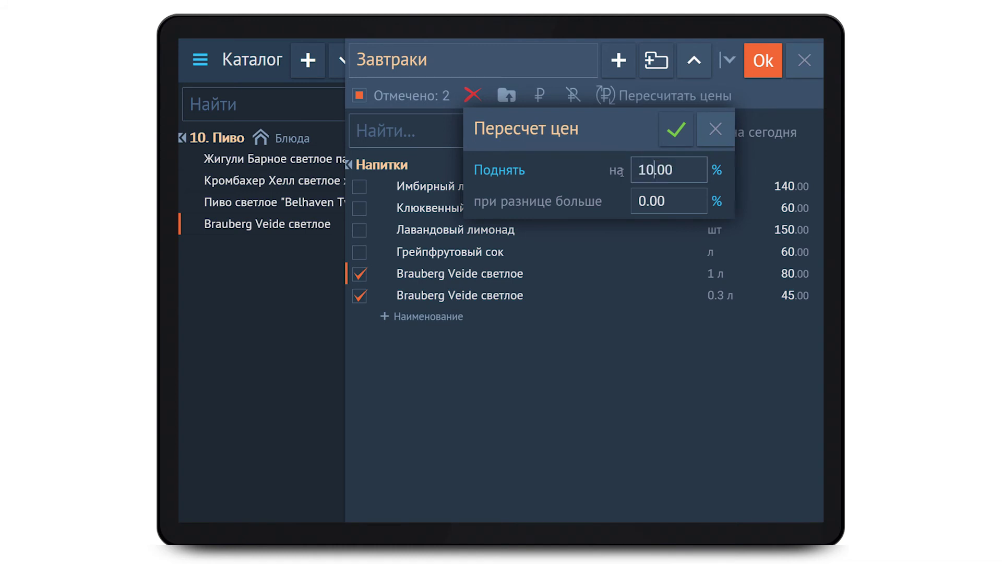
click(676, 132)
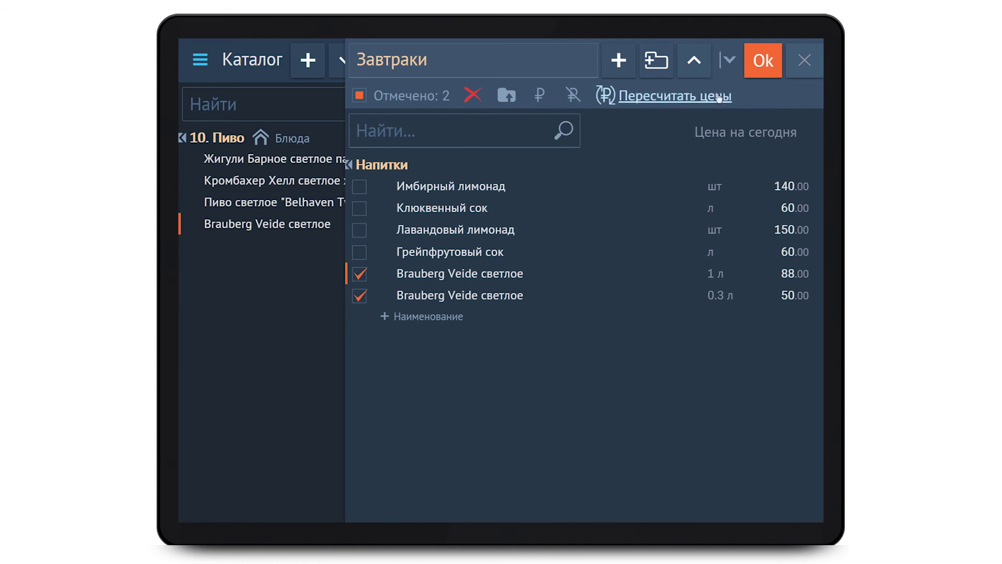
- Delete the entire Завтраки menu and confirm the deletion
click(728, 62)
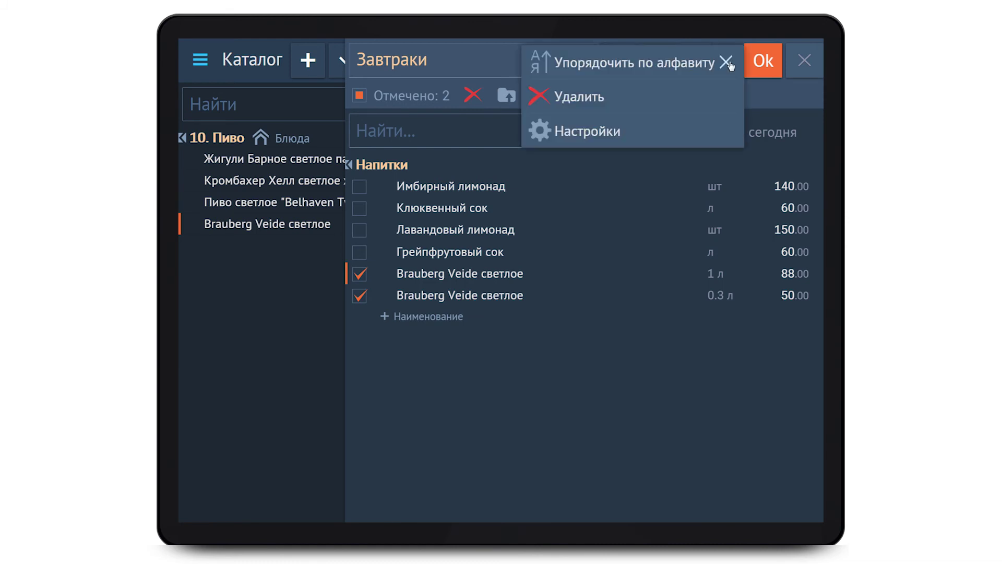
click(576, 108)
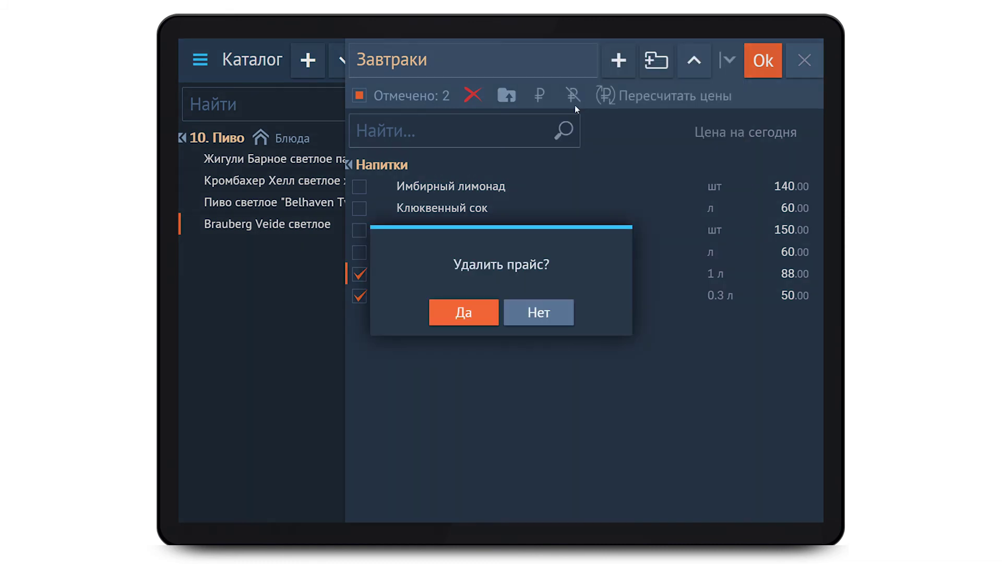
click(463, 313)
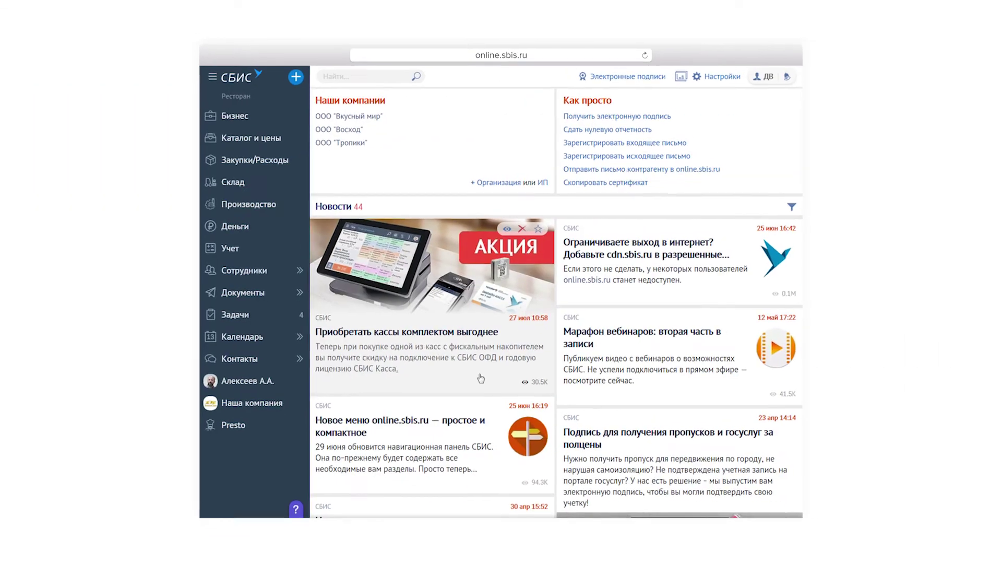
- Switch to online.sbis.ru, open Цены within Каталог и цены, and filter the price lists to show Все
mouse_move(243, 145)
click(204, 120)
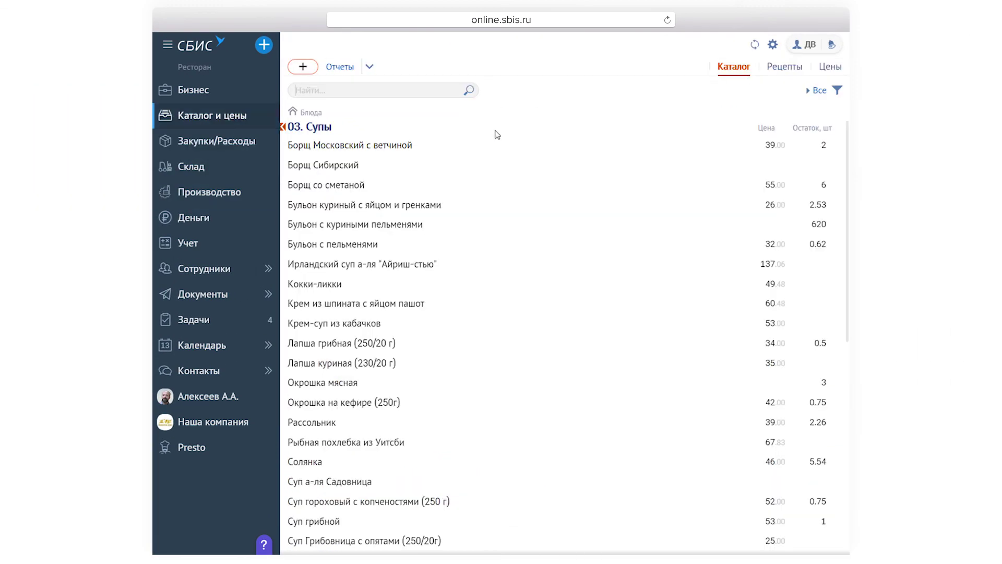
click(830, 69)
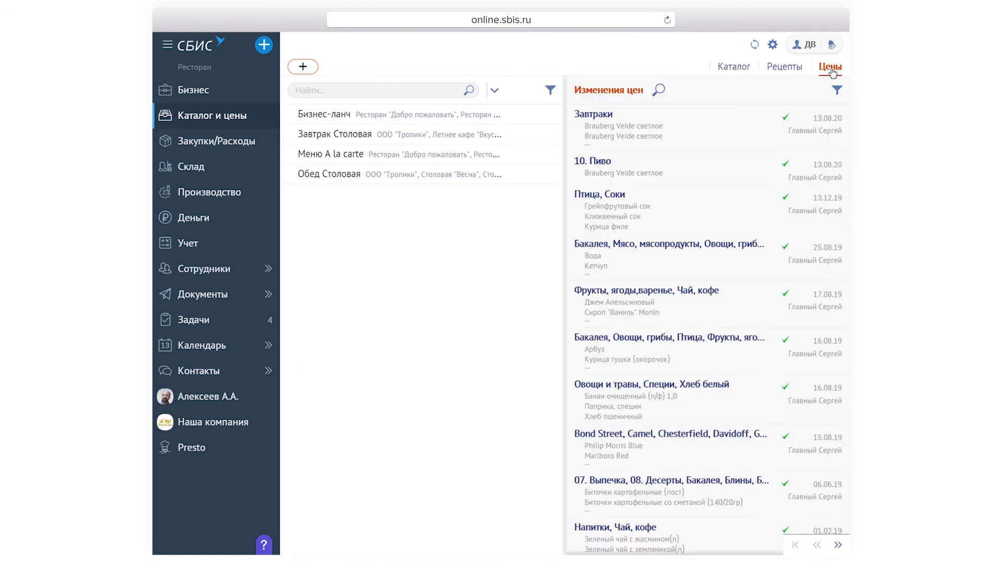
click(552, 92)
click(358, 113)
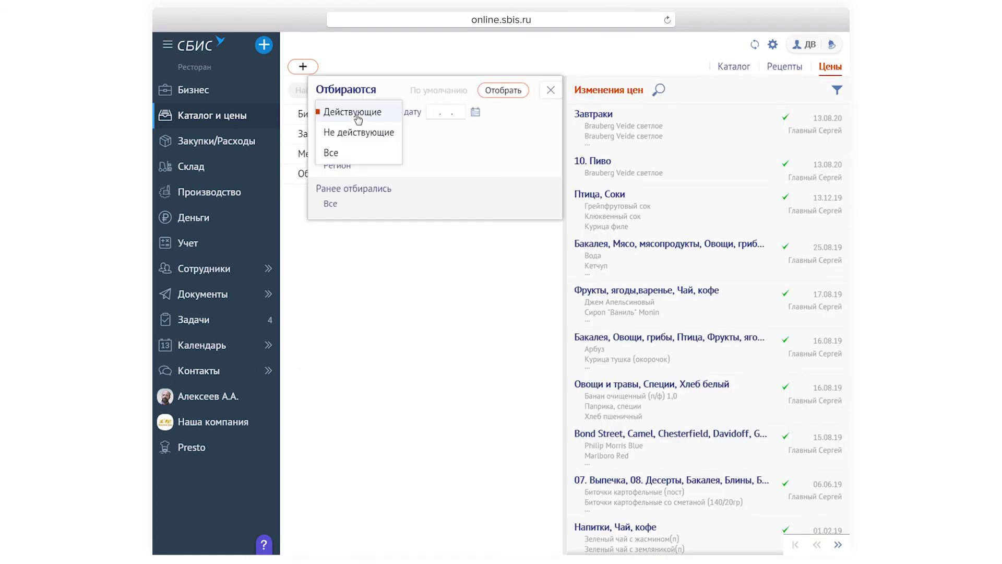
click(359, 154)
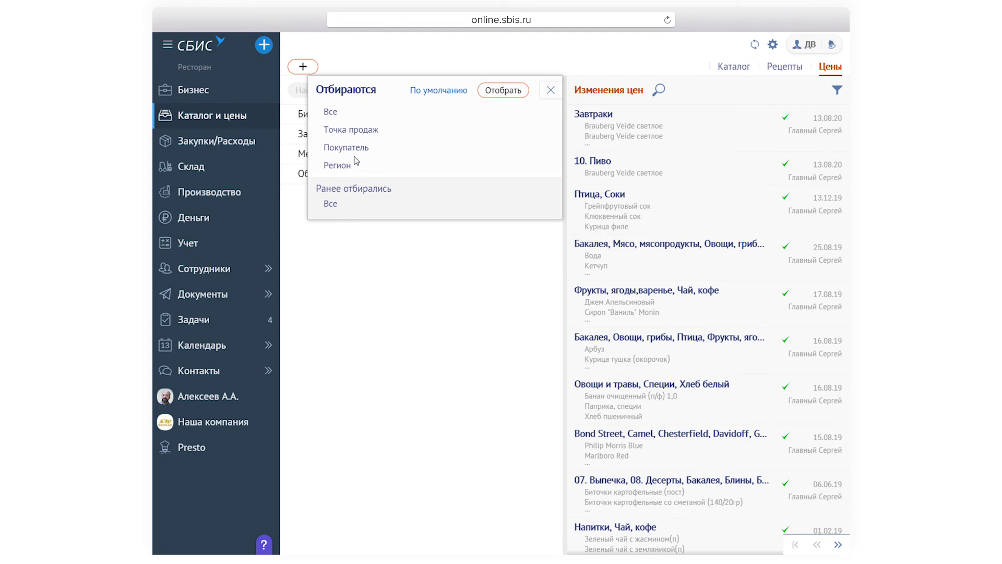
click(502, 92)
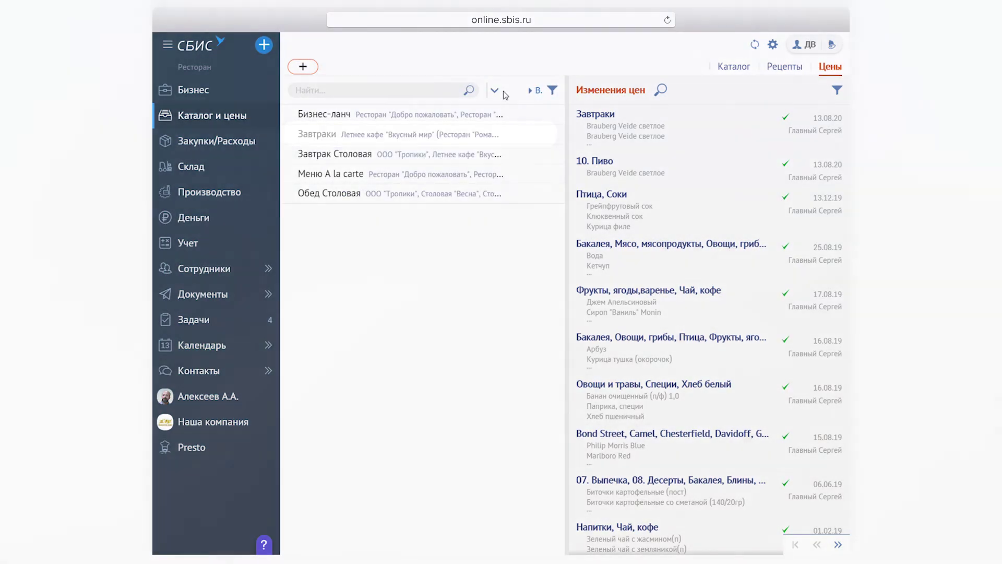
- Restore the deleted Завтраки price list from its card and save it
click(380, 137)
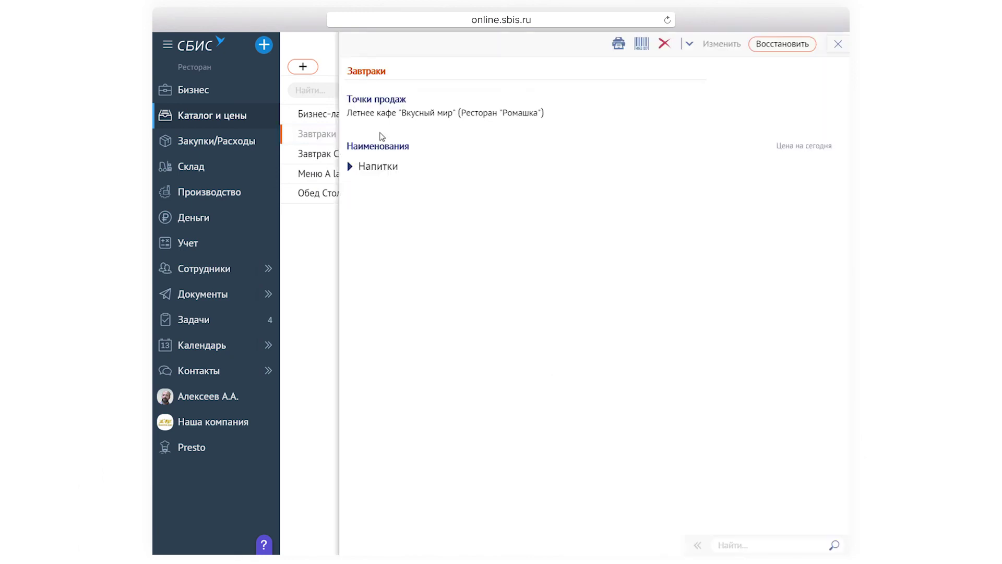
click(782, 43)
click(476, 322)
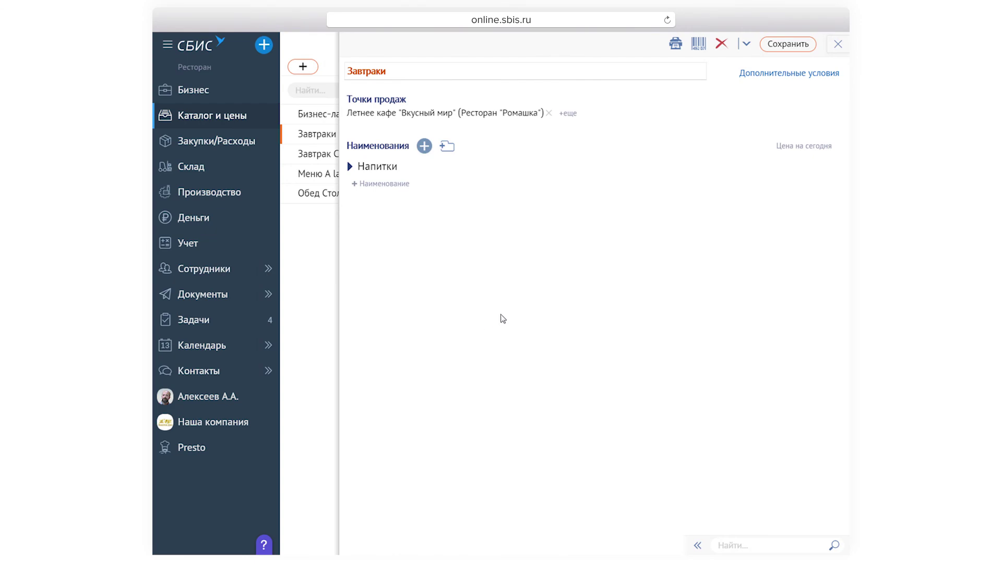
click(787, 44)
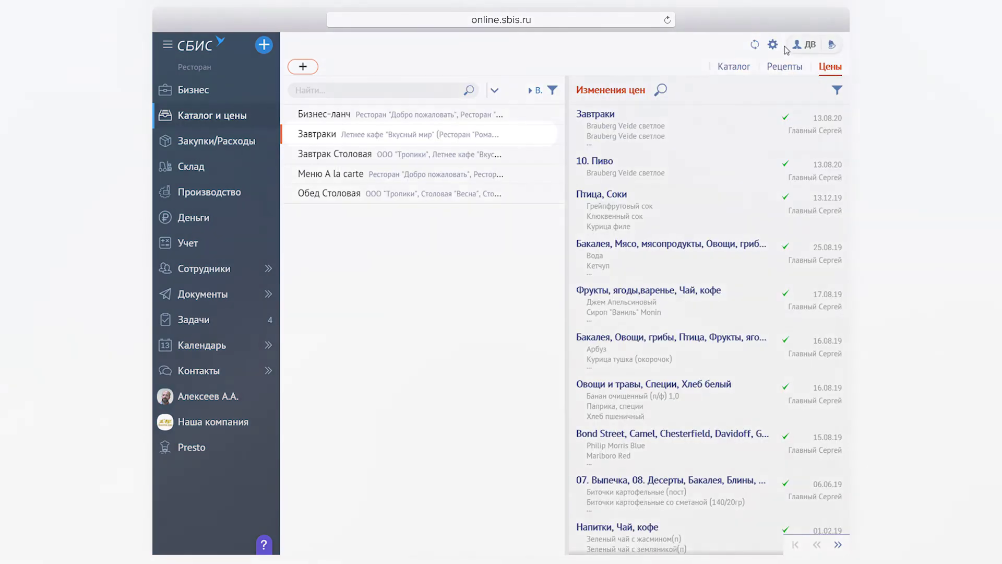